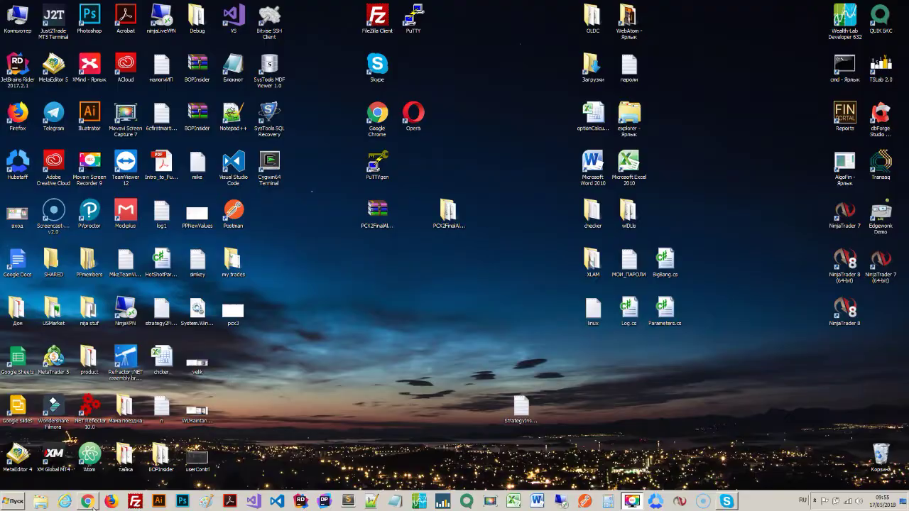
# - Switch the keyboard to English, load ninjatrader.com in Chrome, then hide the browser to show the desktop
pyautogui.click(89, 504)
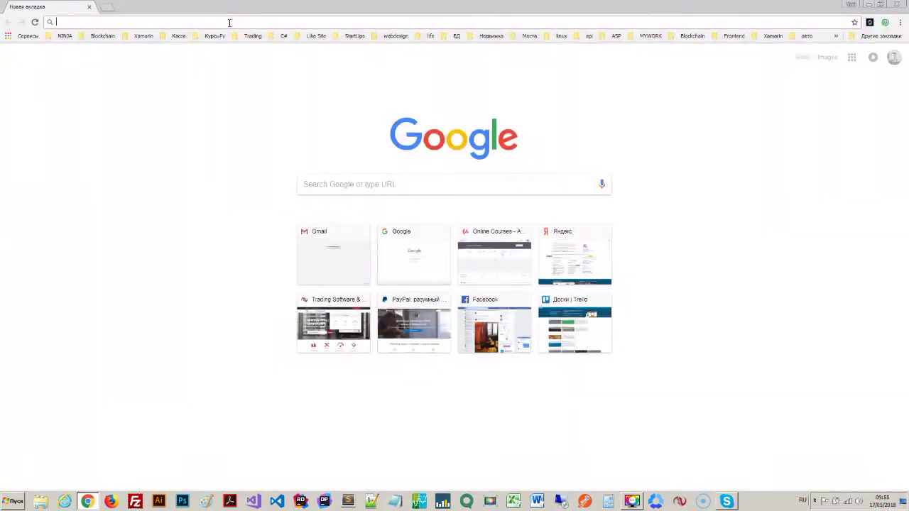
pyautogui.write('тшт')
pyautogui.press('BackSpace')
pyautogui.press('BackSpace')
pyautogui.press('BackSpace')
pyautogui.hotkey('alt', 'shift')
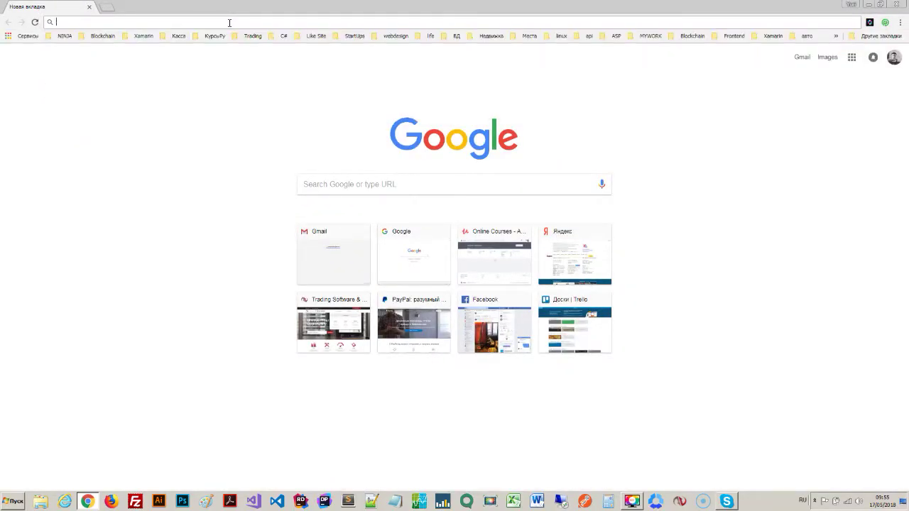
pyautogui.write('i')
pyautogui.press('BackSpace')
pyautogui.press('BackSpace')
pyautogui.write('ninjatrader.com')
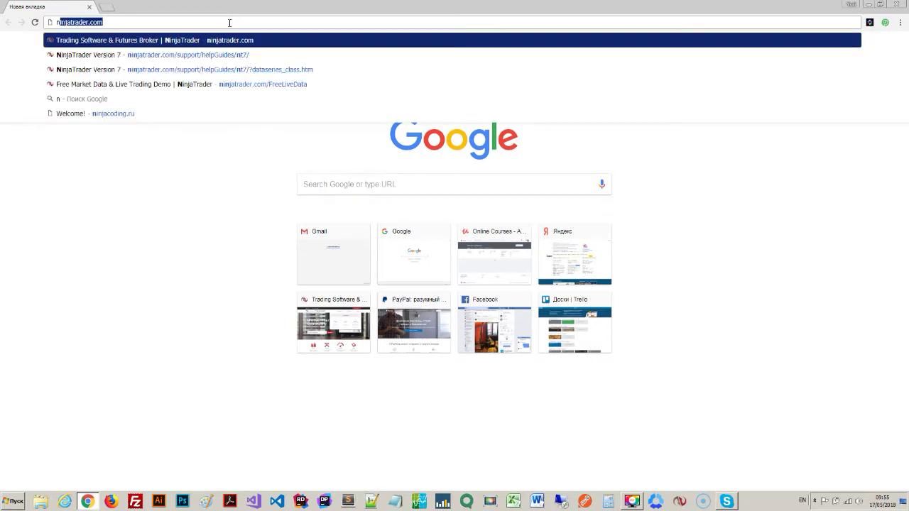
pyautogui.press('Return')
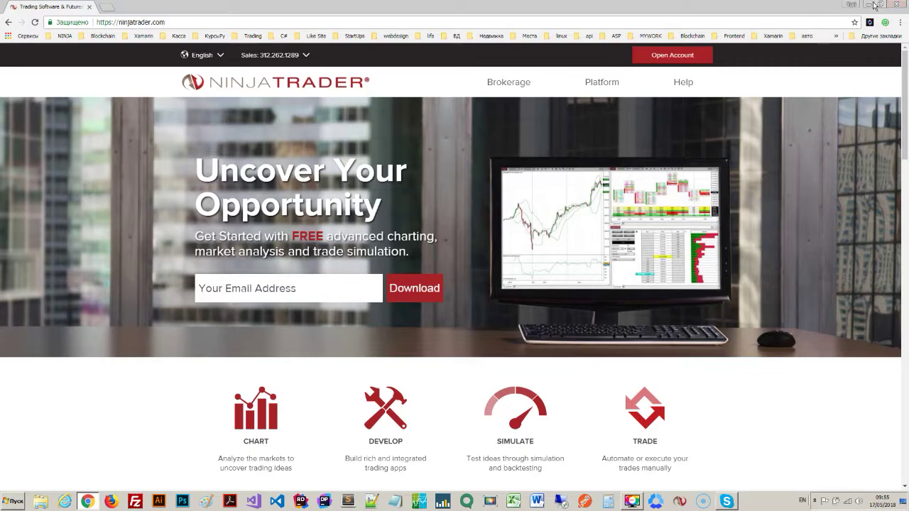
pyautogui.press('super+d')
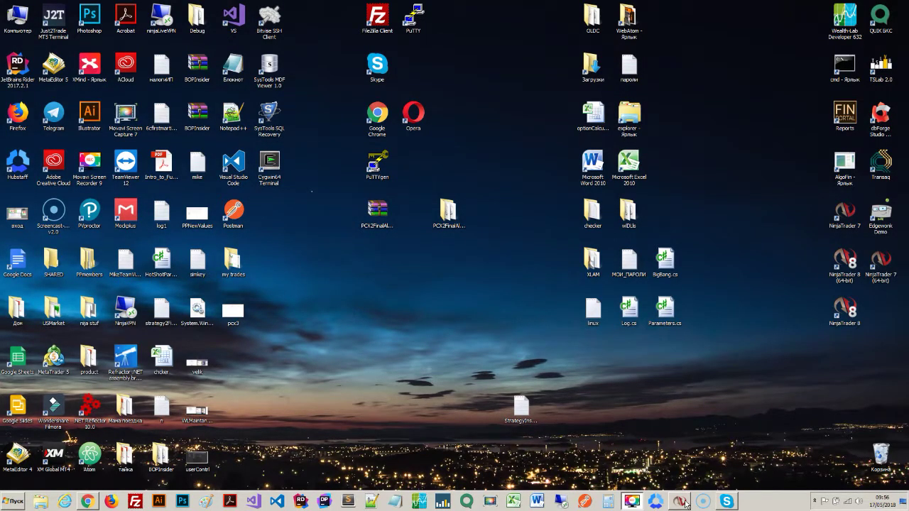
# - Launch NinjaTrader 7 and let its Control Center, ES 06-18 chart and Output window load
pyautogui.click(680, 501)
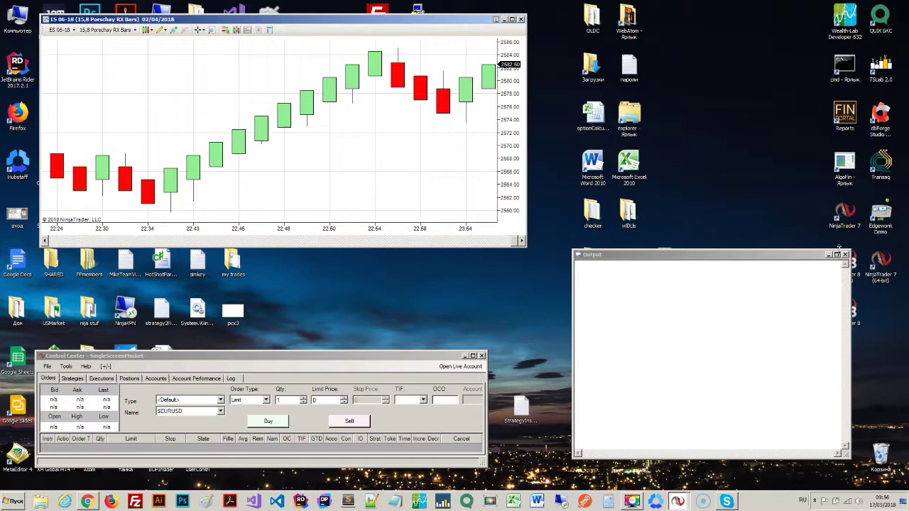
# - Close the Output window, move the Control Center near the top, then close it
pyautogui.click(844, 256)
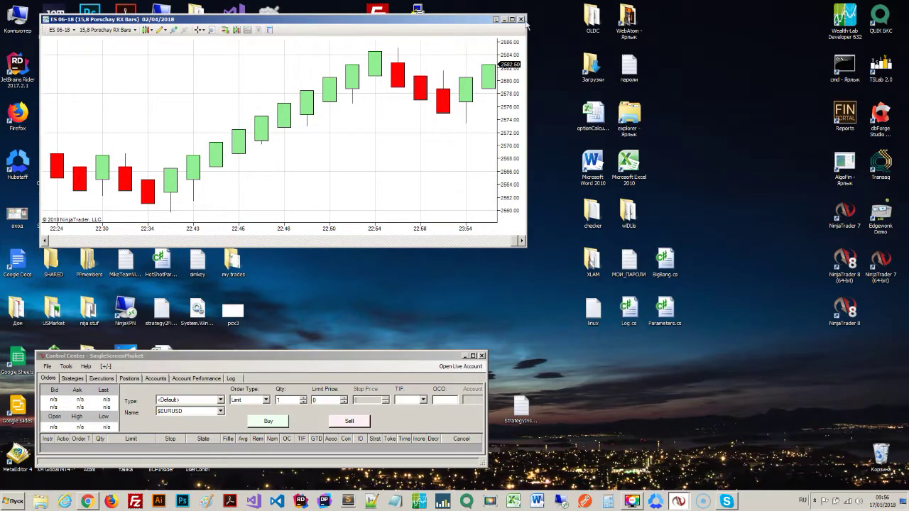
pyautogui.click(522, 20)
pyautogui.moveTo(354, 357); pyautogui.dragTo(523, 354)
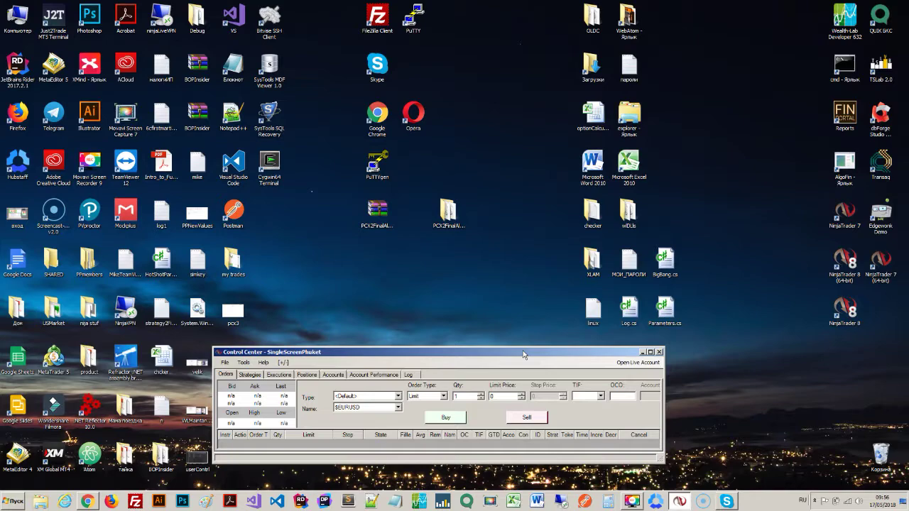
pyautogui.moveTo(523, 354); pyautogui.dragTo(527, 110)
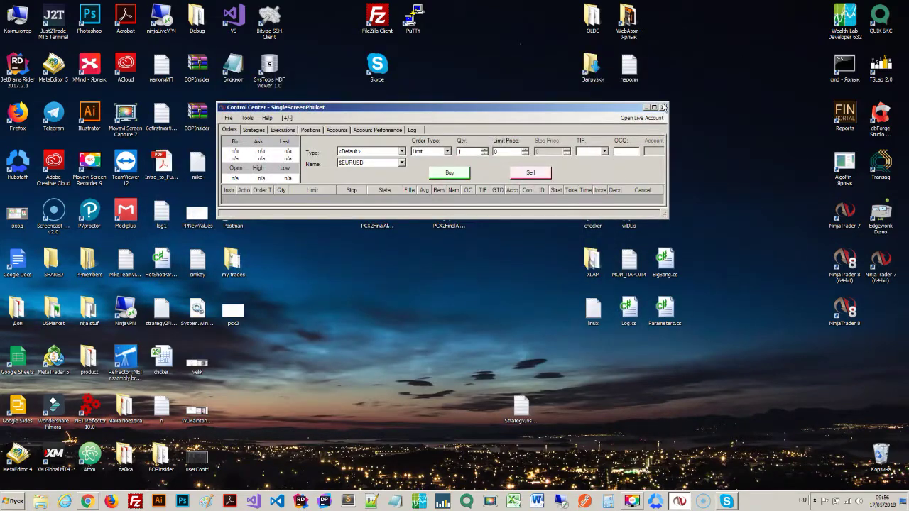
pyautogui.moveTo(626, 112); pyautogui.dragTo(611, 181)
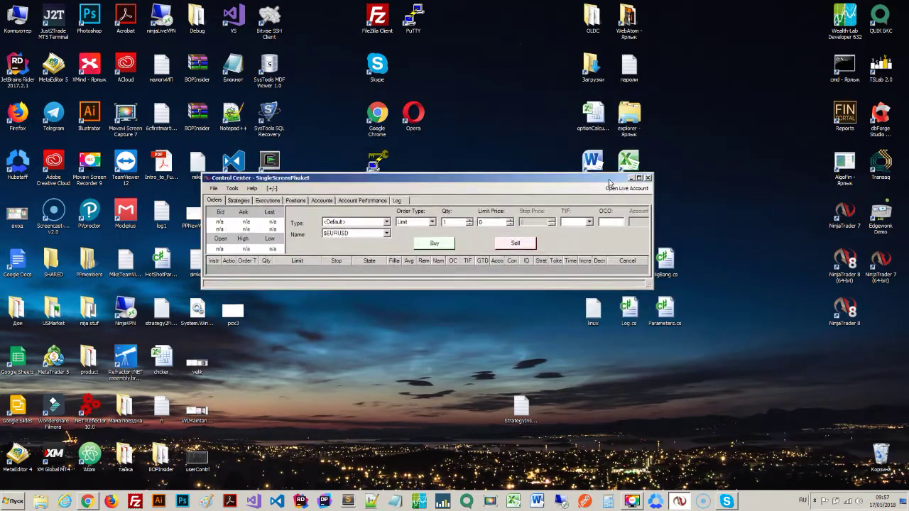
pyautogui.moveTo(229, 183); pyautogui.dragTo(222, 84)
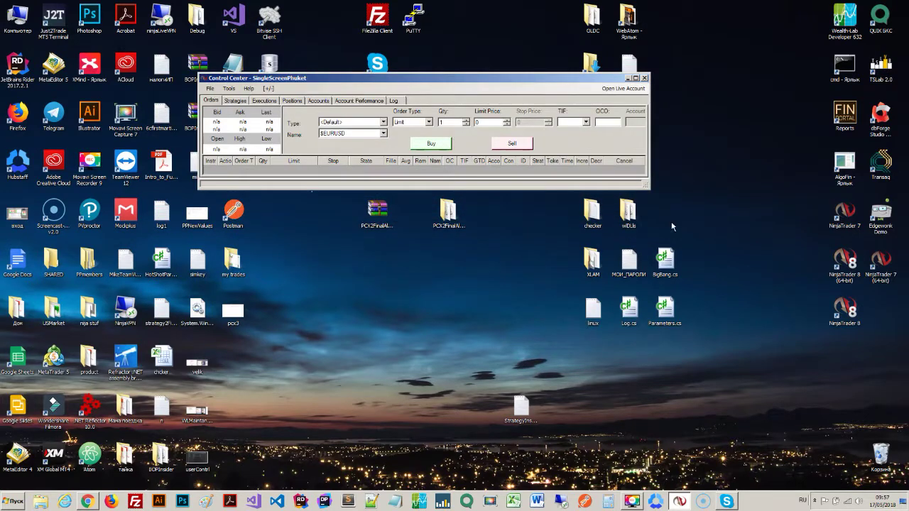
pyautogui.click(644, 78)
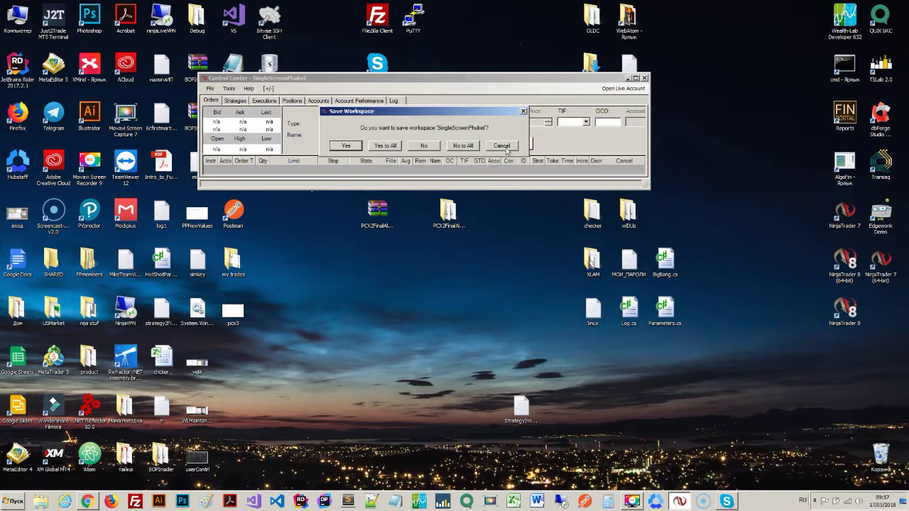
# - Cancel the 'SingleScreenPhuket' workspace close and move the Control Center to the lower screen
pyautogui.click(501, 146)
pyautogui.moveTo(463, 85); pyautogui.dragTo(459, 330)
pyautogui.click(225, 333)
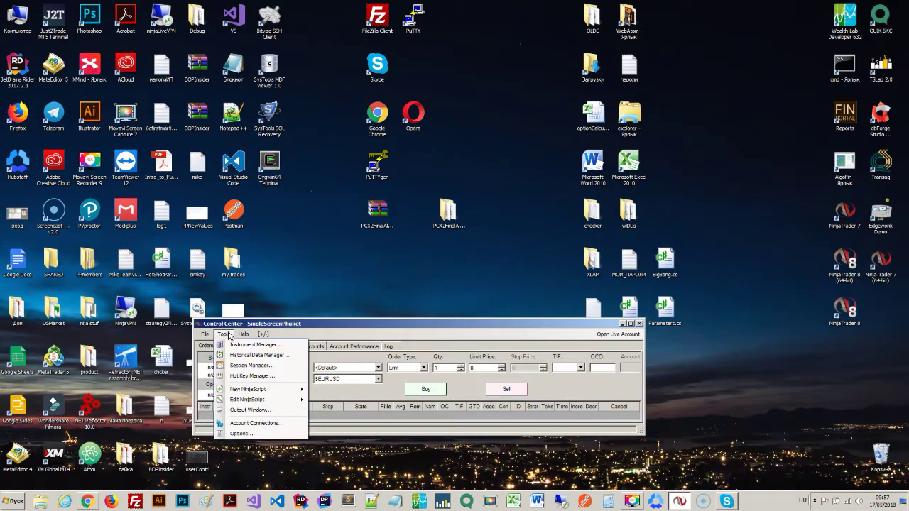
pyautogui.click(227, 334)
pyautogui.click(222, 335)
pyautogui.click(222, 335)
# - Begin adding an account connection, cancel it, close the setup and return to Chrome
pyautogui.click(223, 334)
pyautogui.click(245, 423)
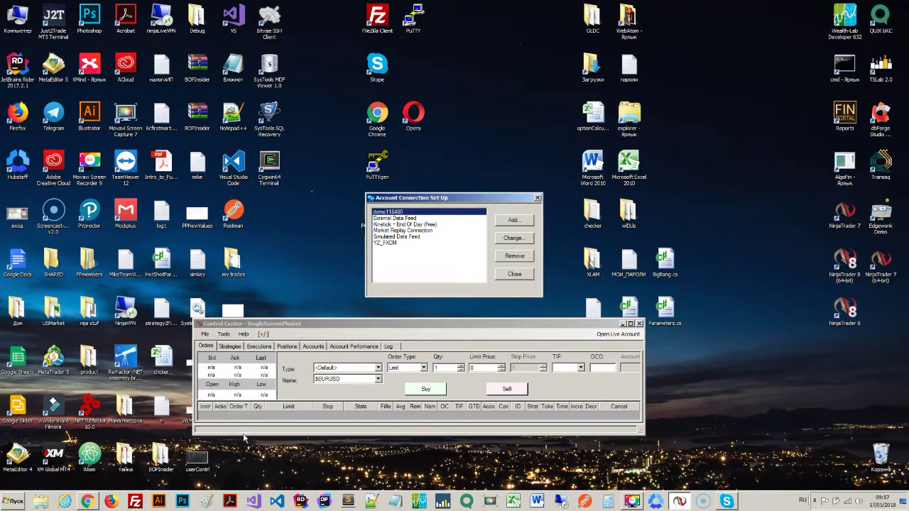
pyautogui.click(515, 221)
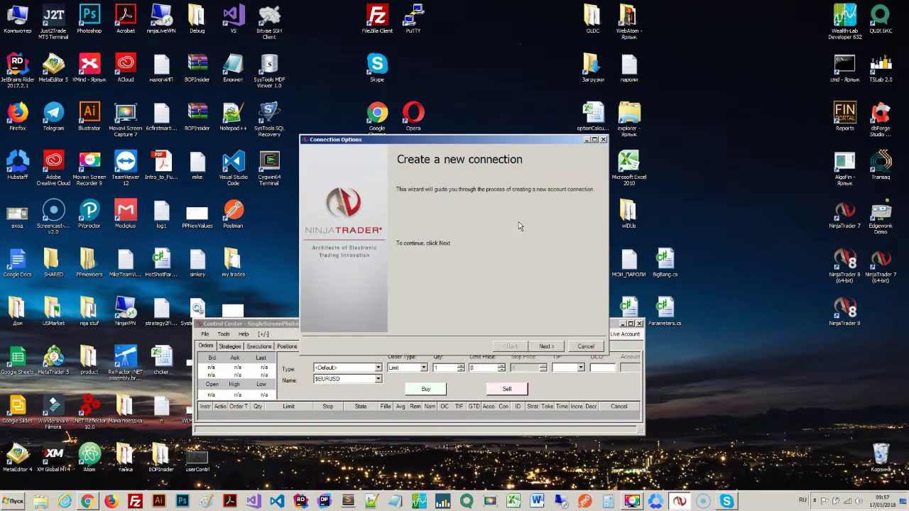
pyautogui.click(546, 345)
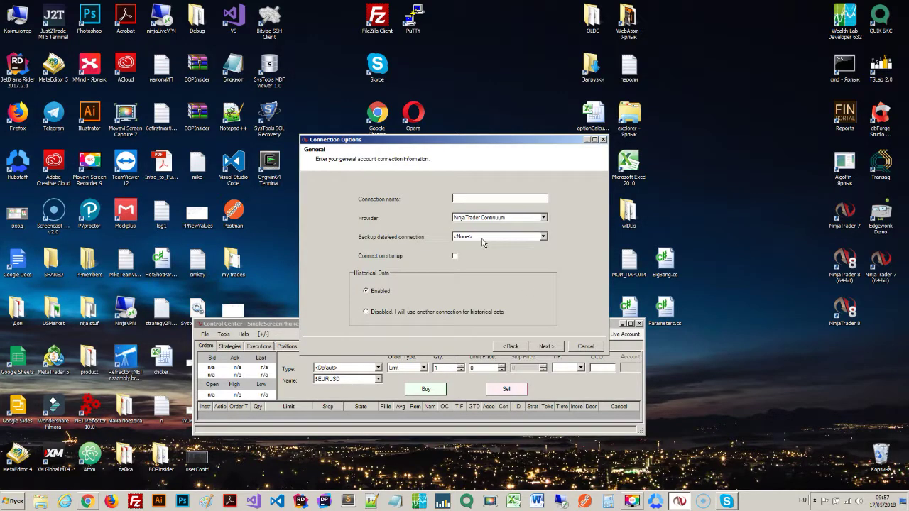
pyautogui.click(587, 346)
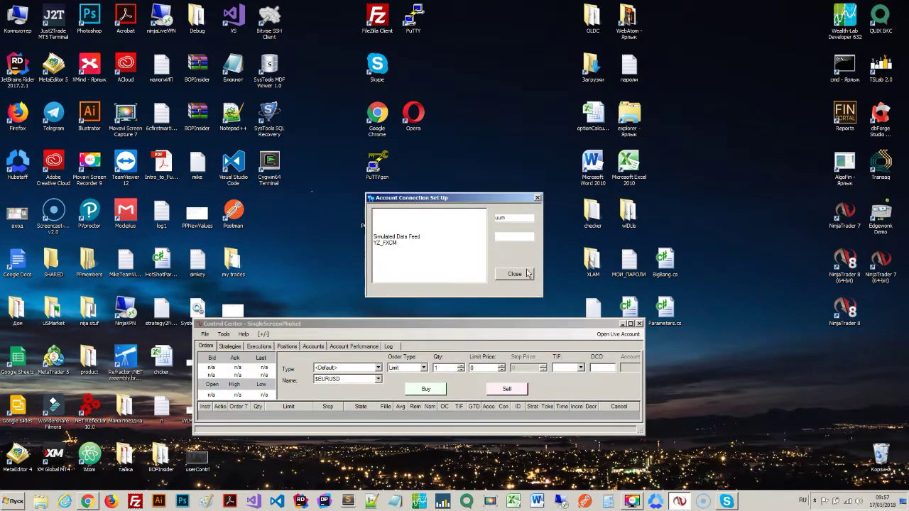
pyautogui.click(539, 200)
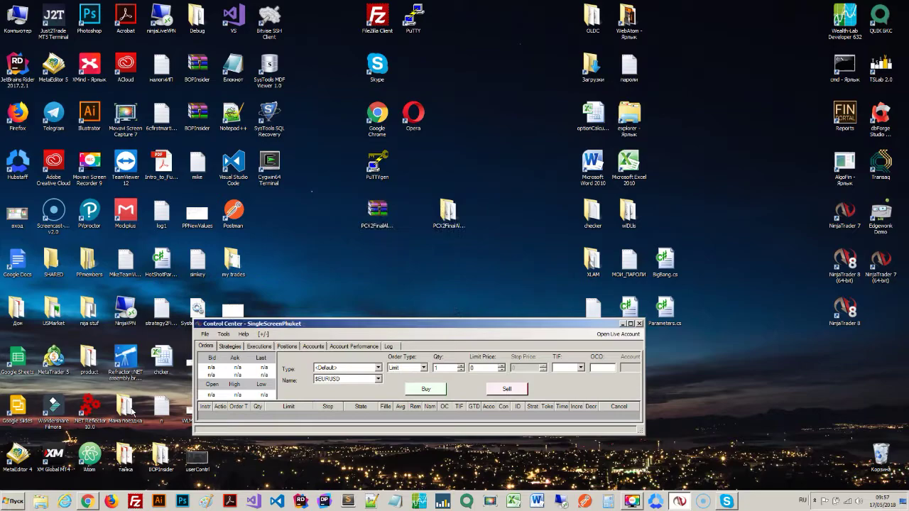
pyautogui.click(97, 503)
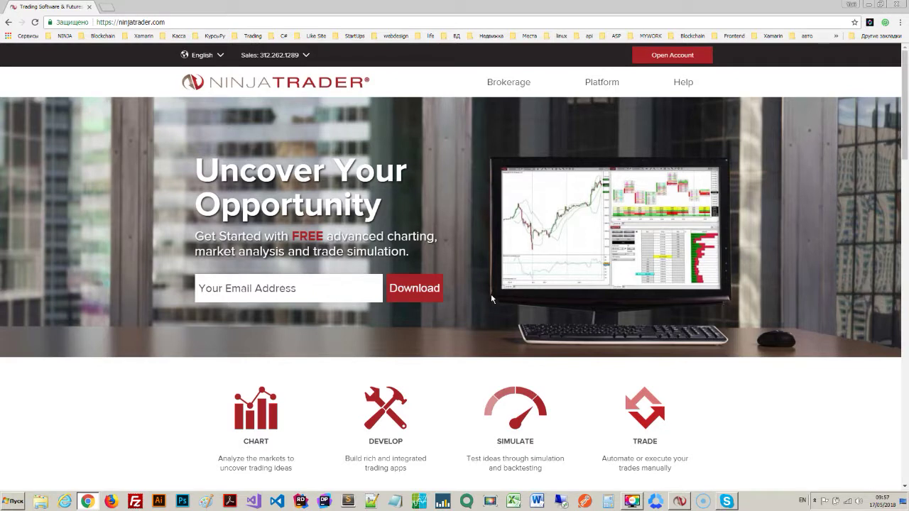
# - Go to 'Free Market Data & Live Trading Demo' from the NINJA bookmarks and check the country list
pyautogui.click(52, 37)
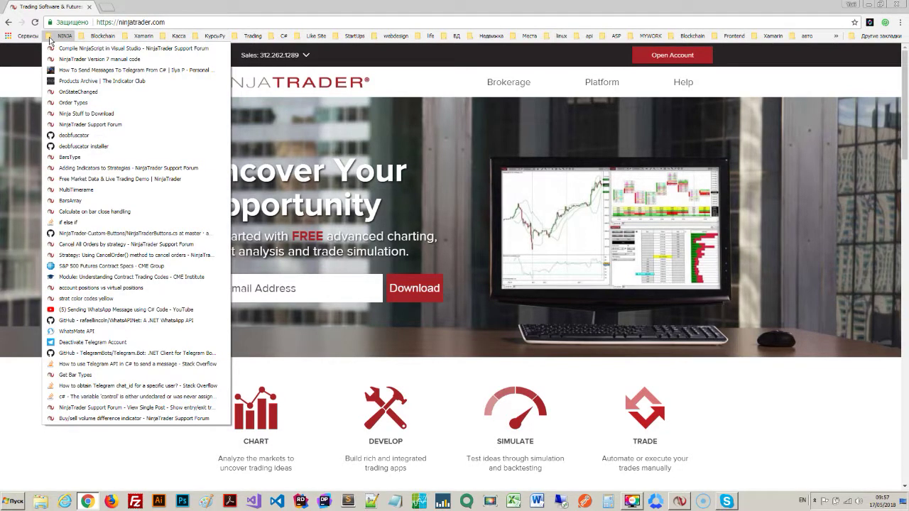
pyautogui.click(106, 181)
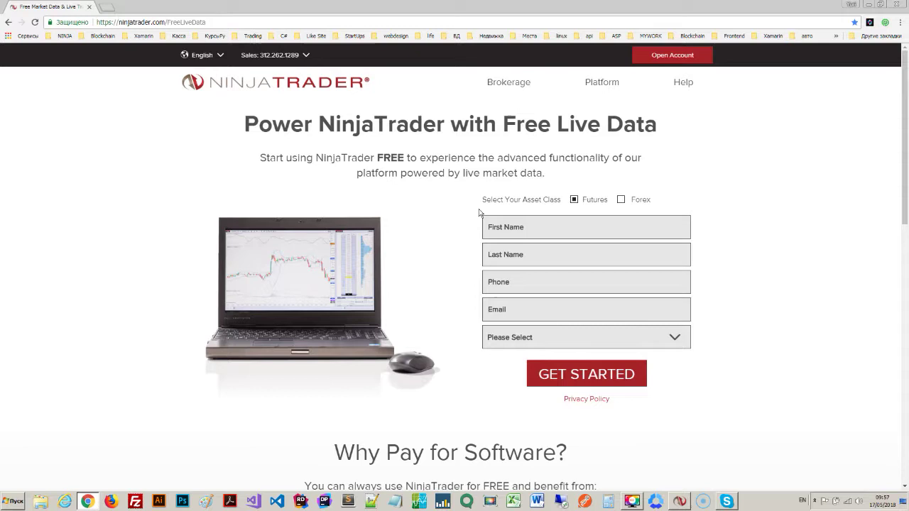
pyautogui.click(522, 339)
pyautogui.click(442, 276)
# - Start a new account connection named 'test', then cancel it and close Account Connections
pyautogui.click(867, 6)
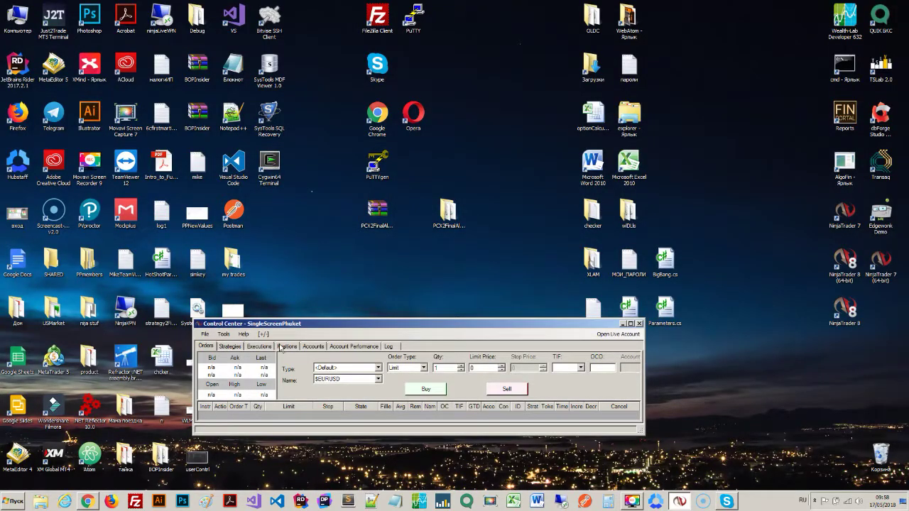
pyautogui.click(225, 335)
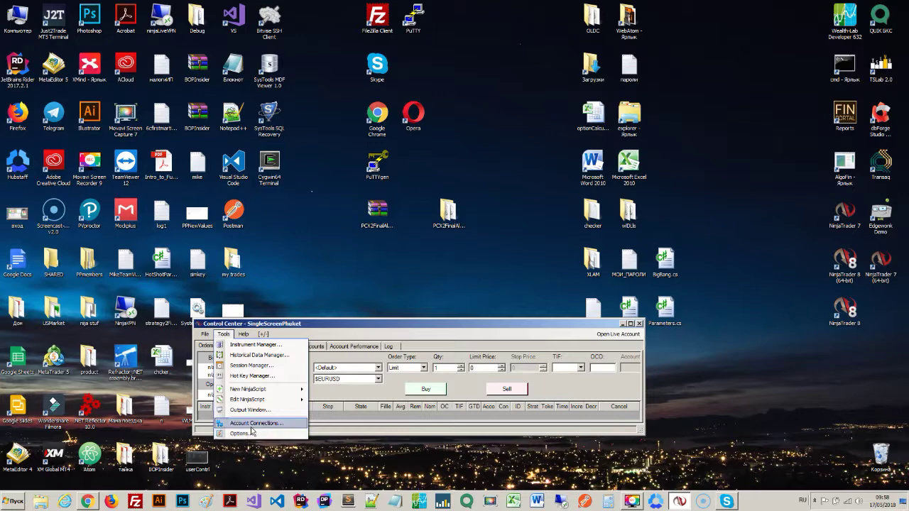
pyautogui.click(253, 424)
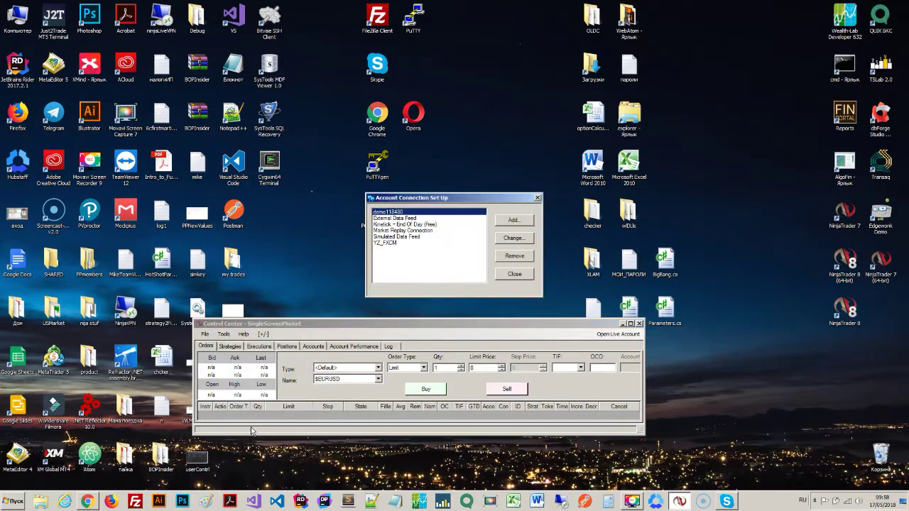
pyautogui.click(501, 222)
pyautogui.click(545, 346)
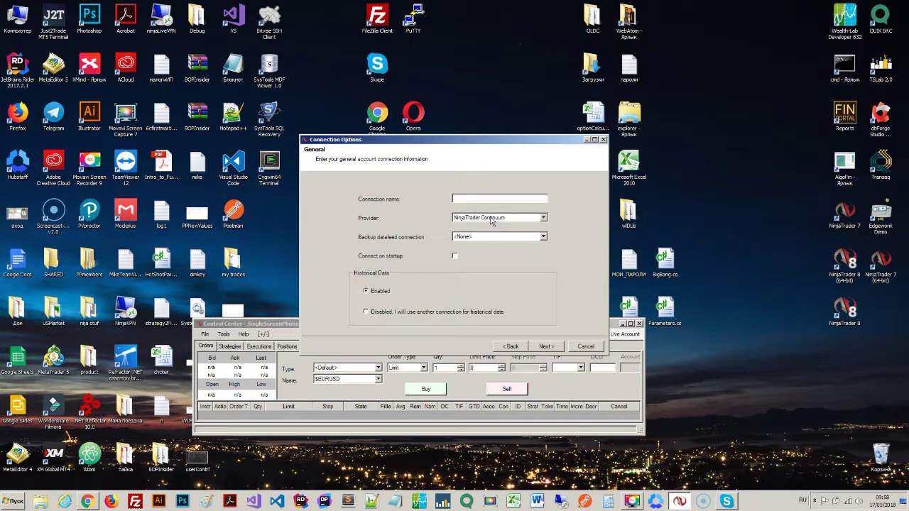
pyautogui.write('test')
pyautogui.click(543, 346)
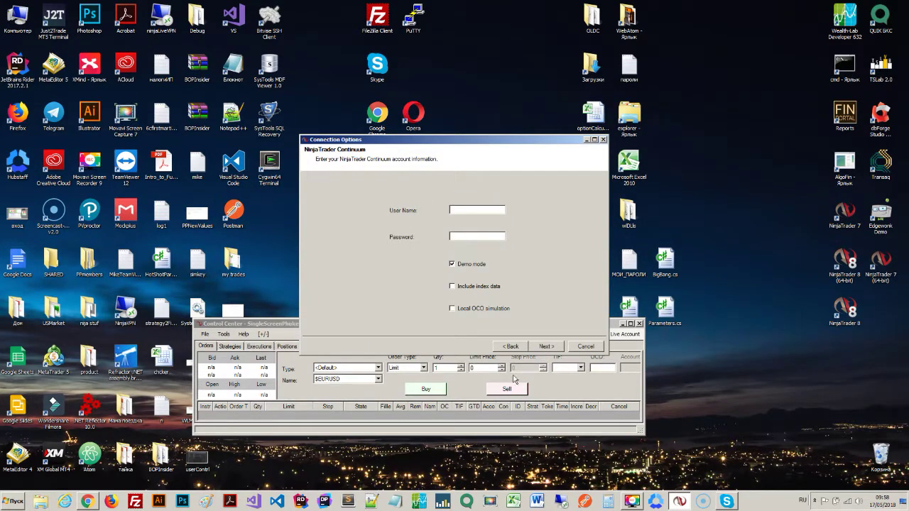
pyautogui.click(592, 347)
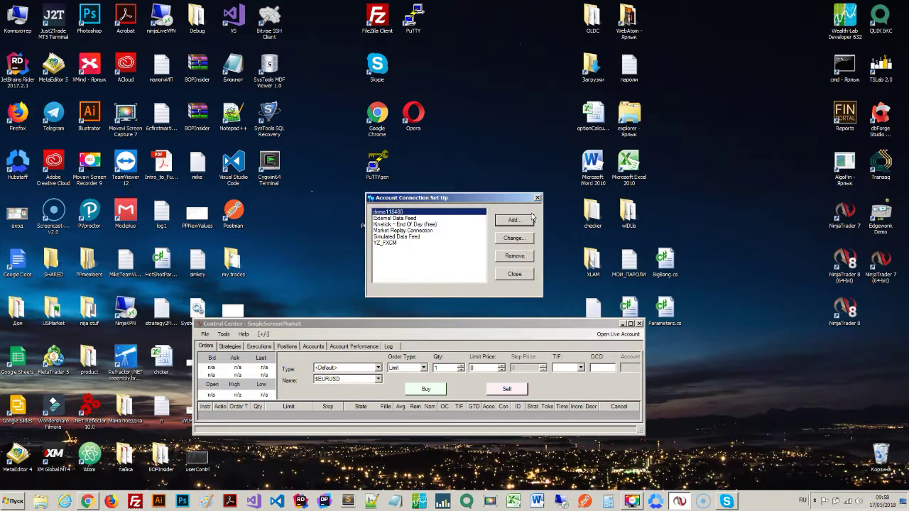
pyautogui.click(536, 198)
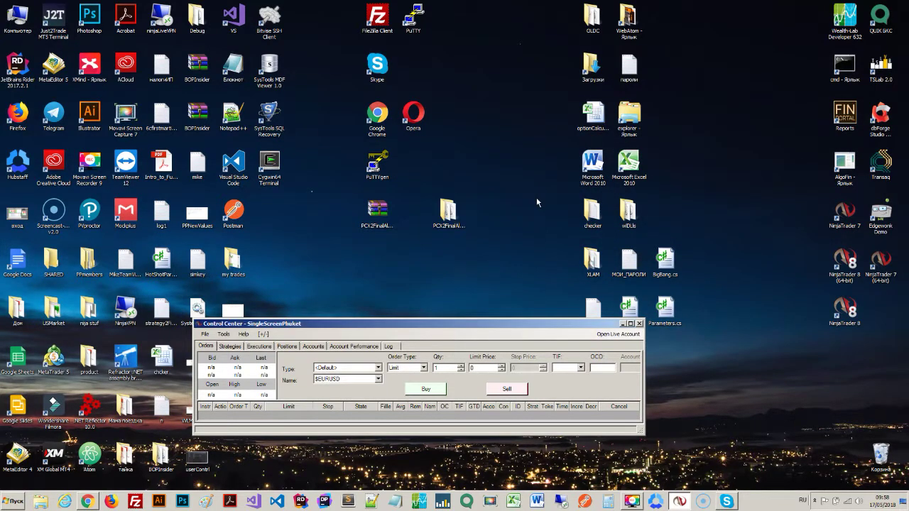
# - Connect the Control Center to the demo account via File > Connect
pyautogui.click(209, 334)
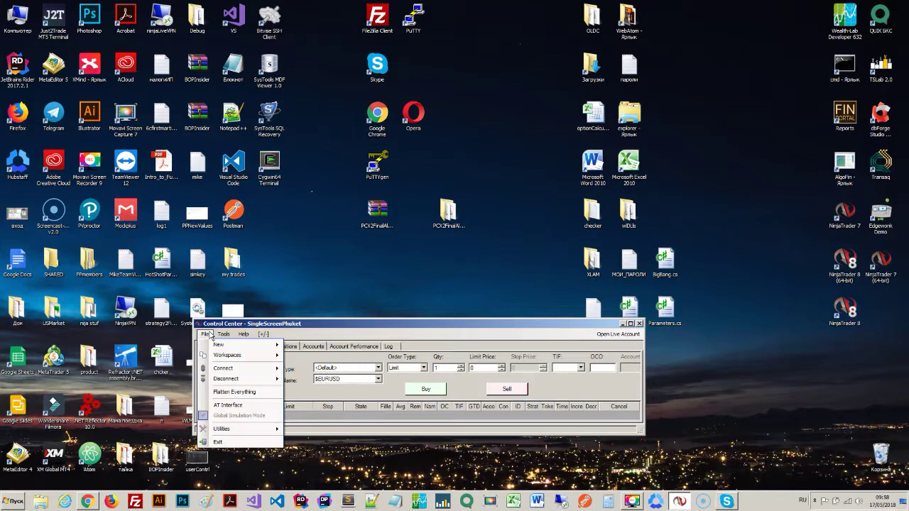
pyautogui.moveTo(234, 368)
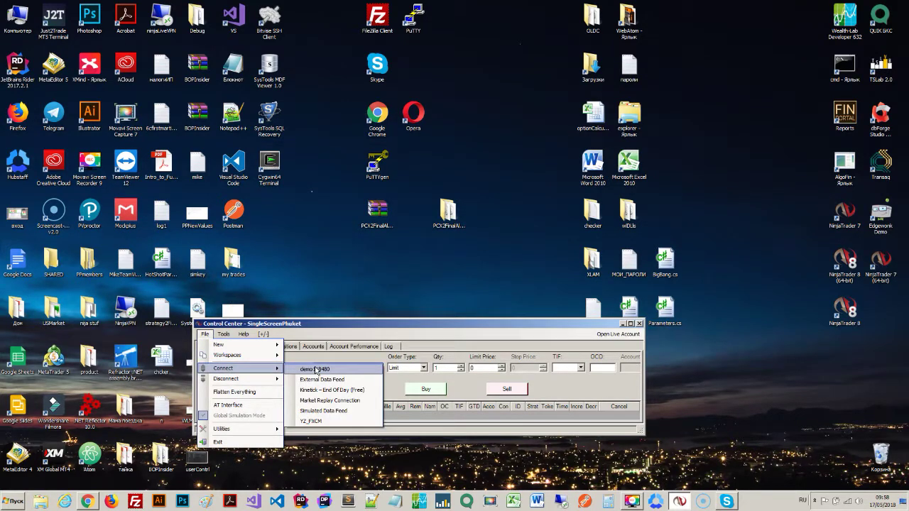
pyautogui.click(316, 369)
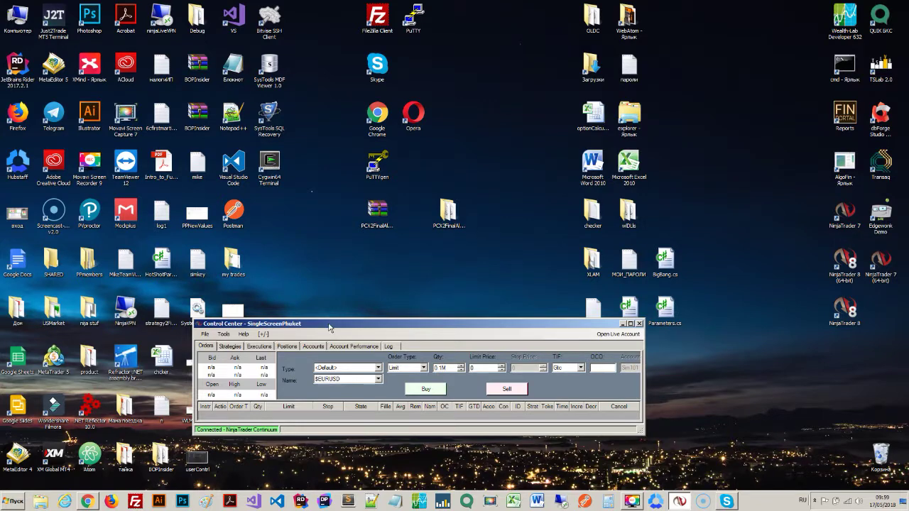
# - Reposition the connected Control Center, briefly open the Tools menu, and park it at the lower left
pyautogui.moveTo(331, 326); pyautogui.dragTo(335, 354)
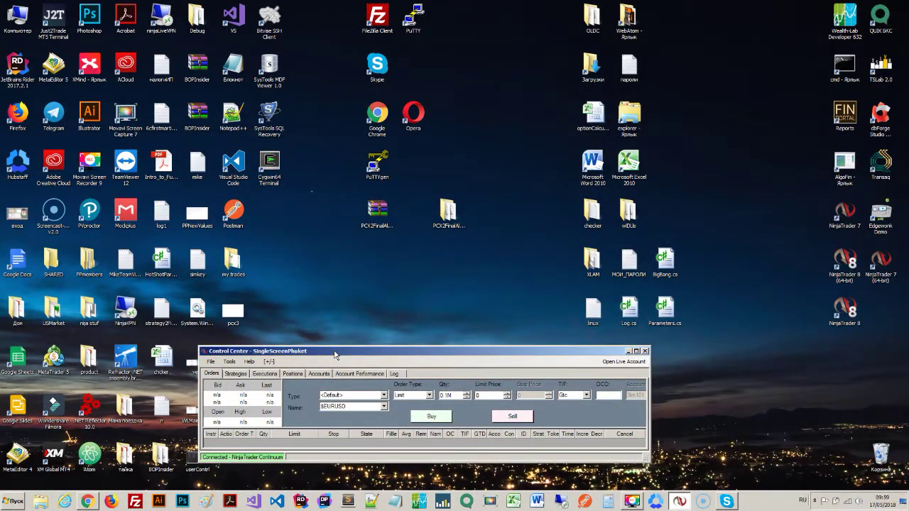
pyautogui.moveTo(335, 354); pyautogui.dragTo(388, 330)
pyautogui.click(282, 337)
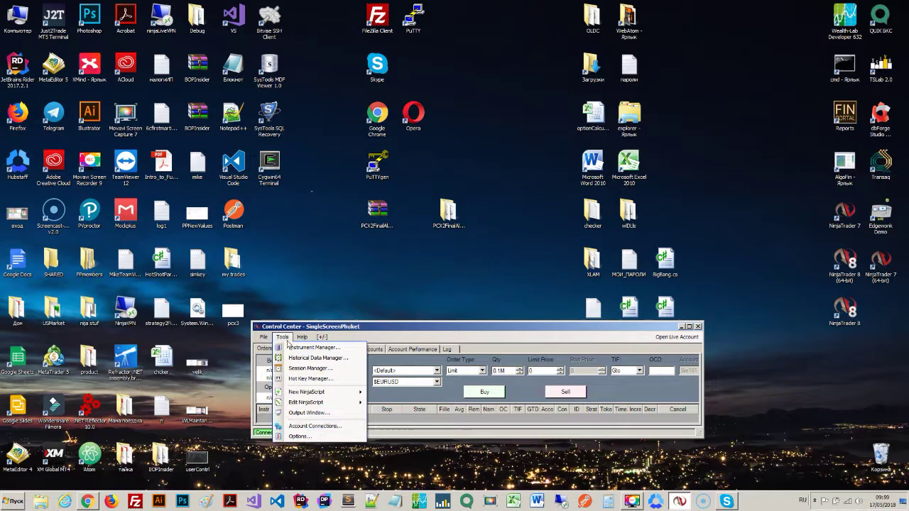
pyautogui.click(285, 338)
pyautogui.moveTo(325, 327); pyautogui.dragTo(163, 358)
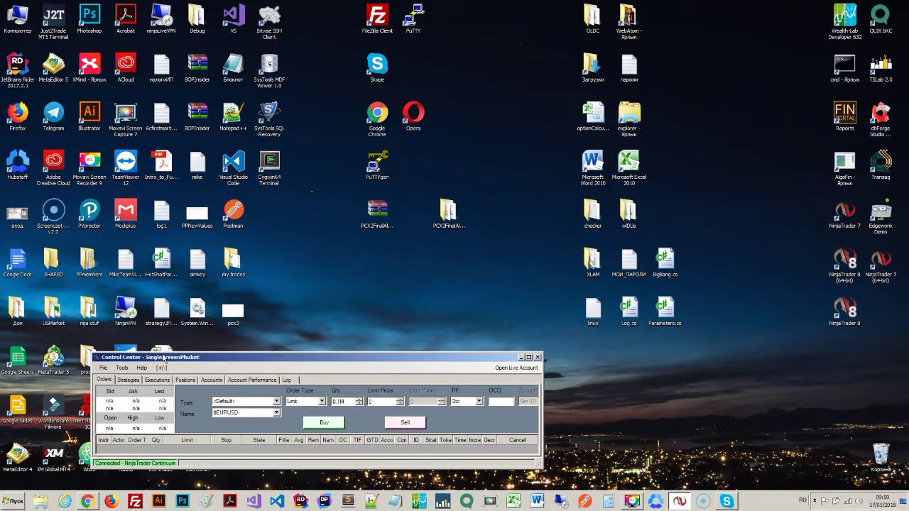